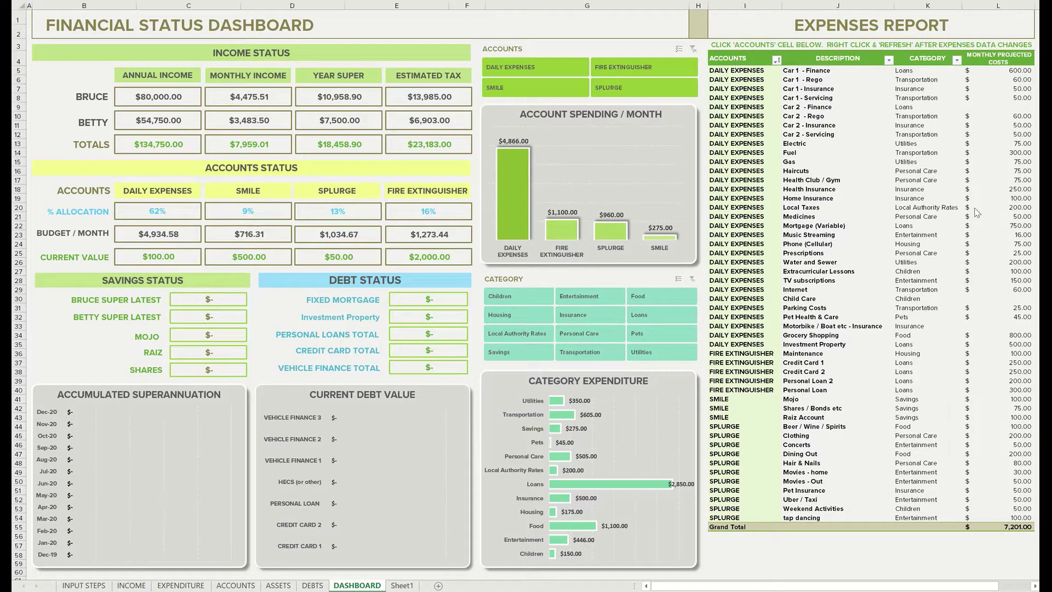
# - Refresh the dashboard's Expenses Report pivot table from its ACCOUNTS field
pyautogui.click(737, 57)
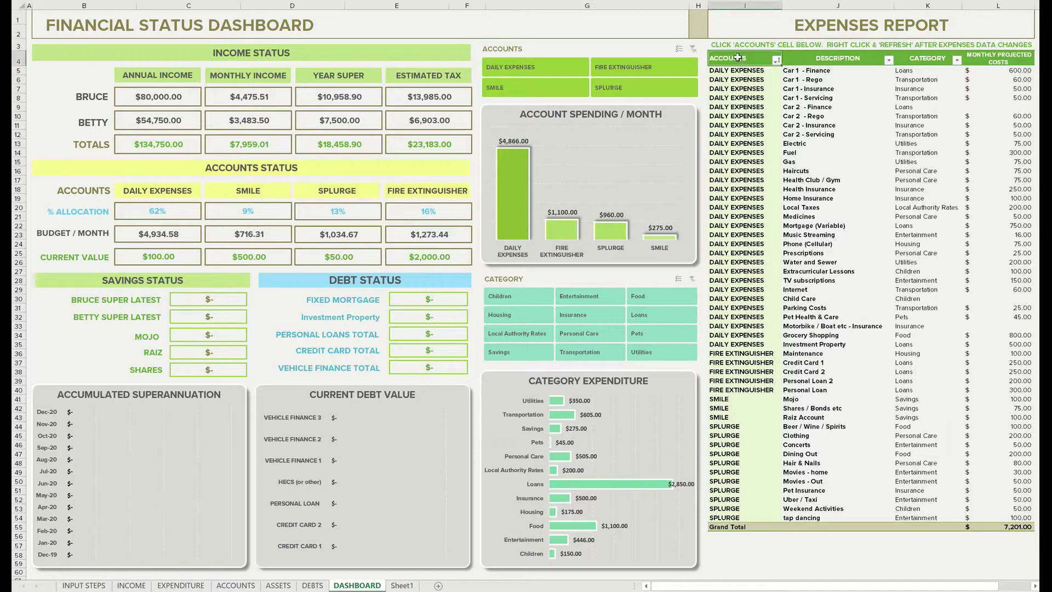
pyautogui.rightClick(737, 57)
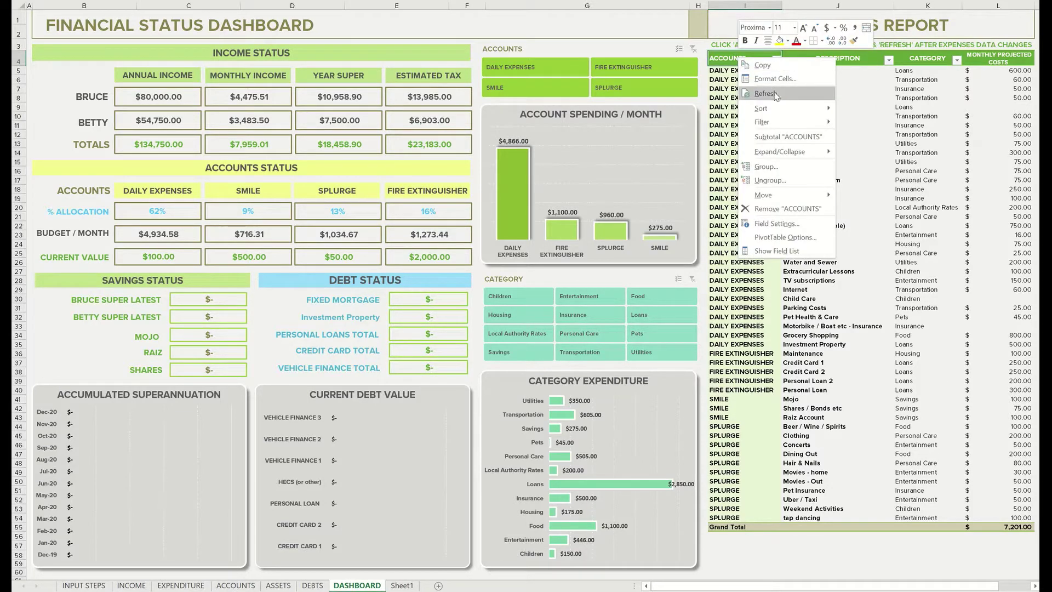
pyautogui.click(774, 94)
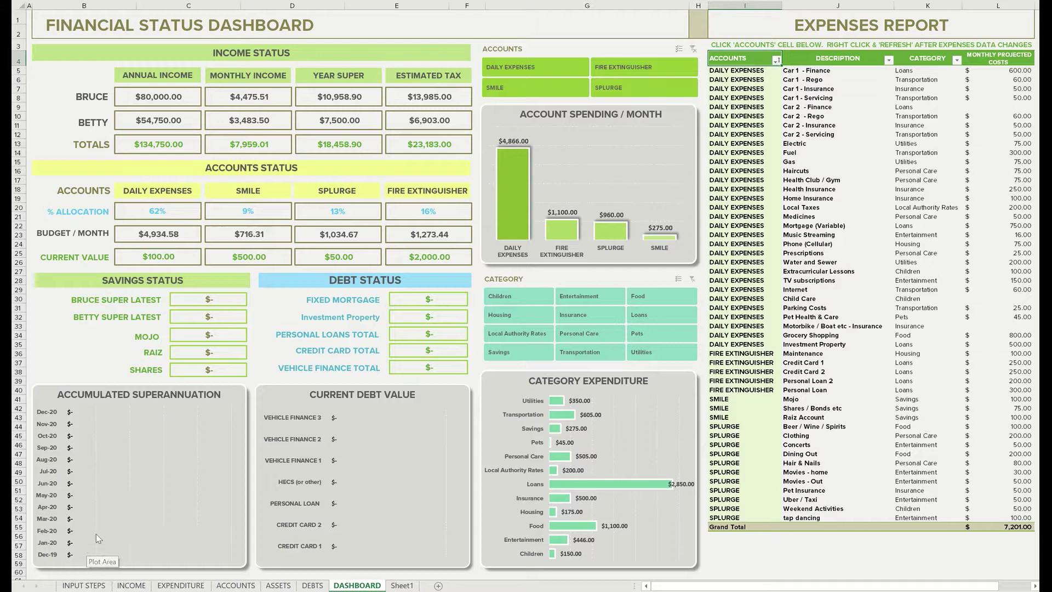
# - Open the ASSETS sheet with the savings and investments tables
pyautogui.click(278, 584)
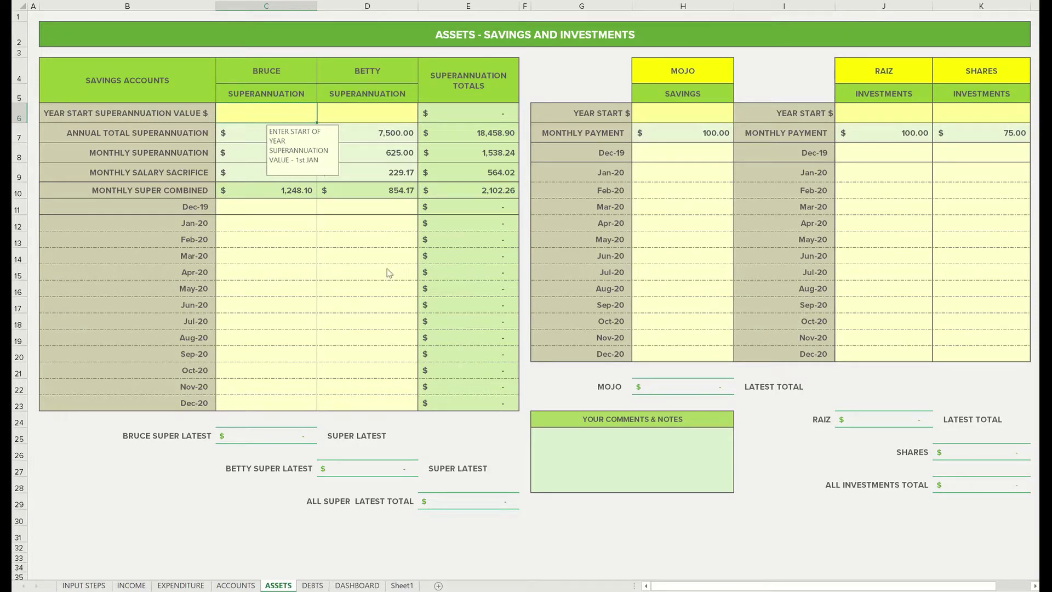
# - Enter year-start superannuation values 100,000 in C6 and 50,000 in D6
pyautogui.moveTo(298, 148); pyautogui.dragTo(554, 447)
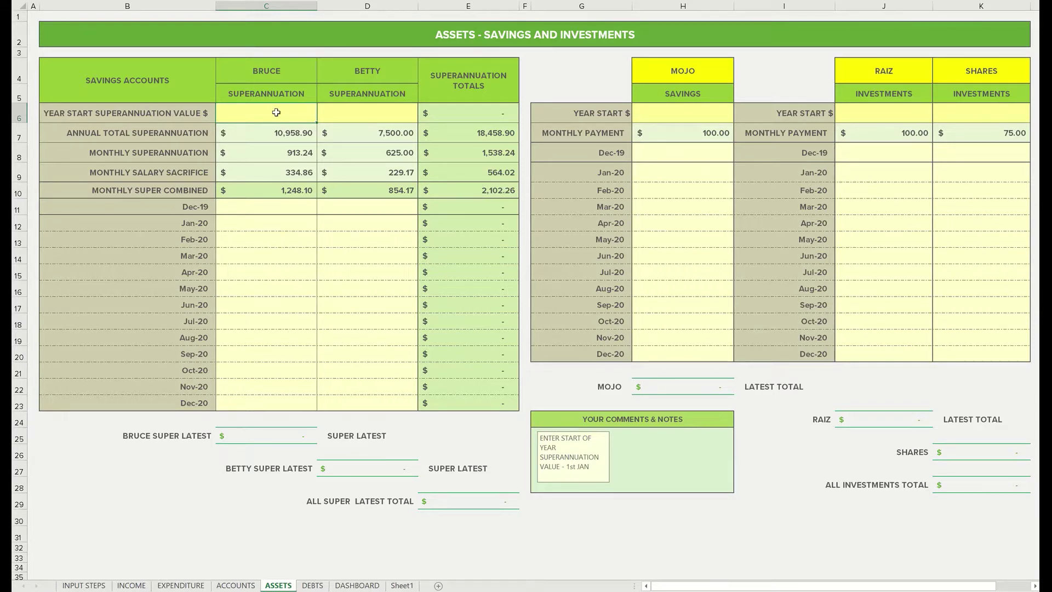
pyautogui.write('100,000')
pyautogui.press('Tab')
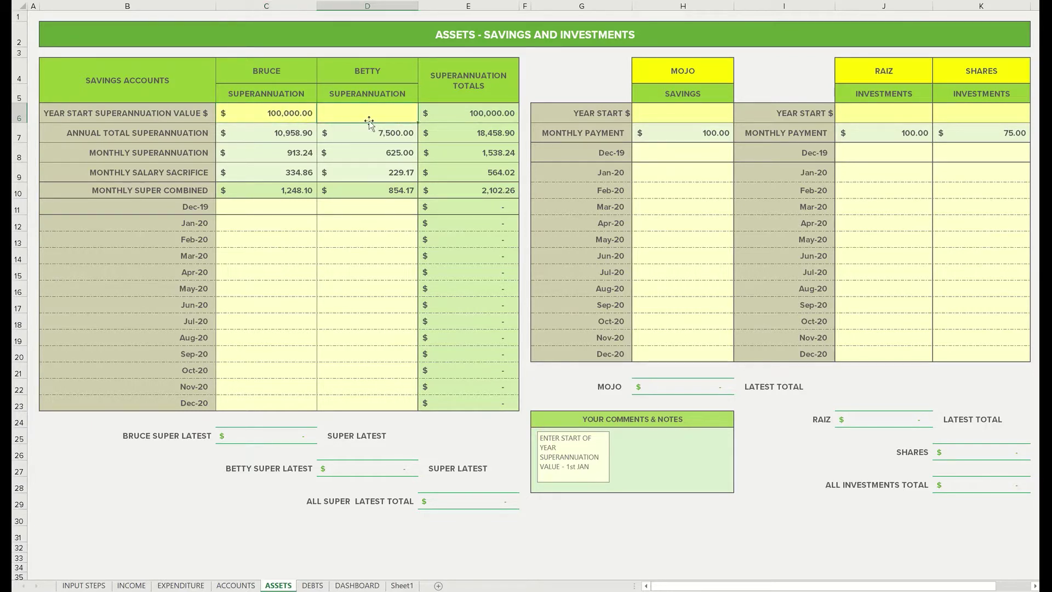
pyautogui.write('50,000')
pyautogui.press('Return')
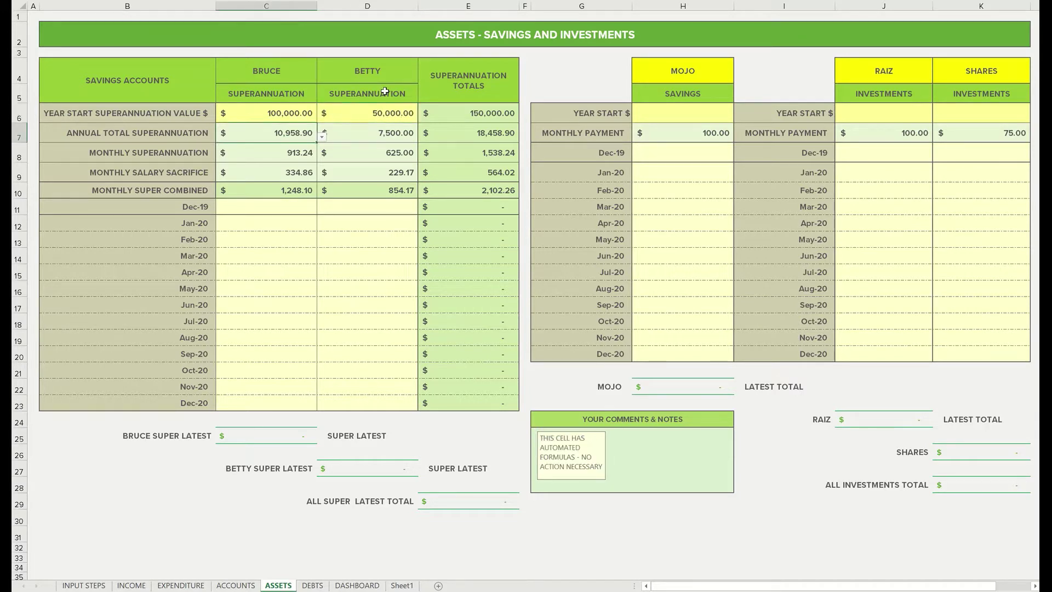
pyautogui.click(294, 259)
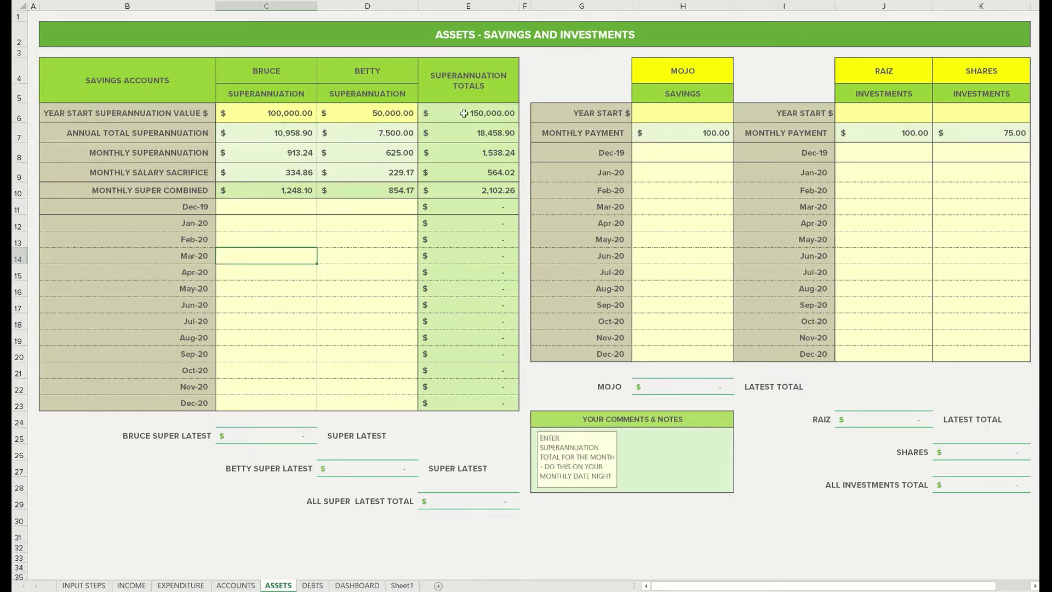
# - Enter the Dec-19 superannuation balances 101,250 in C11 and 50,900 in D11
pyautogui.click(263, 207)
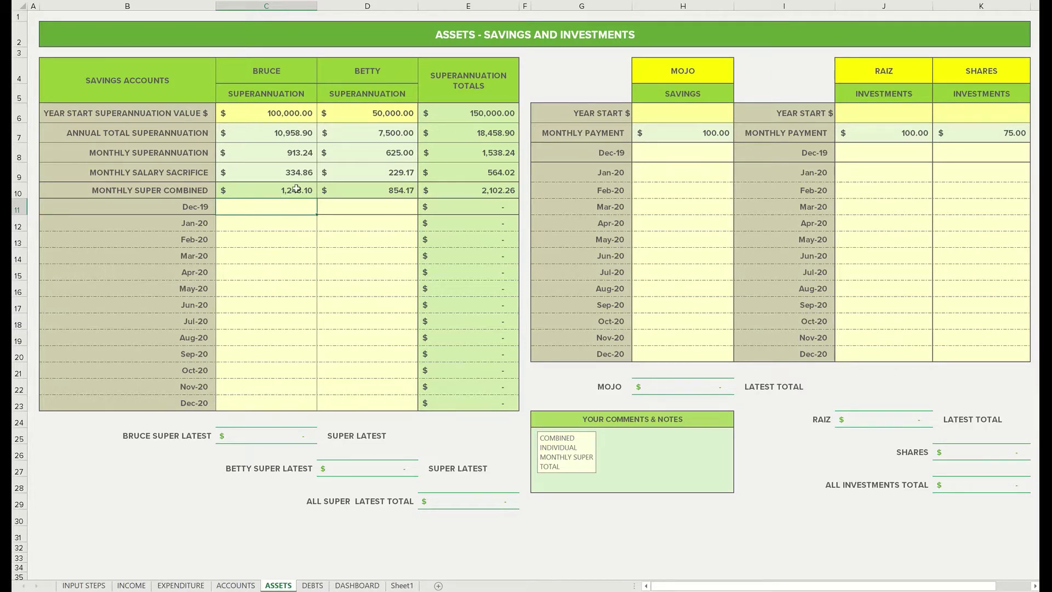
pyautogui.write('01,')
pyautogui.write('250')
pyautogui.press('Tab')
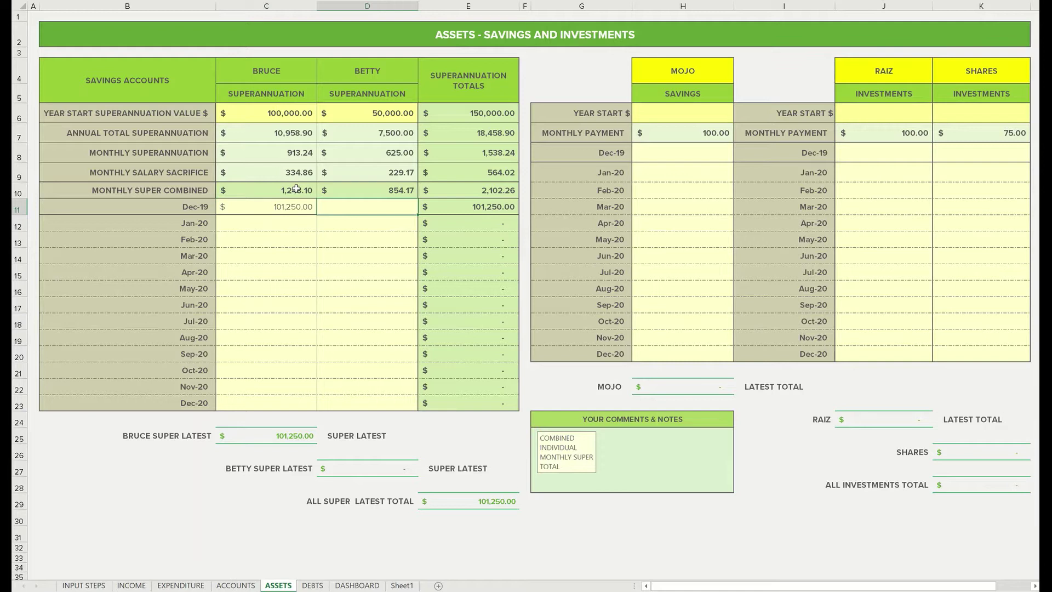
pyautogui.write('50900')
pyautogui.press('Return')
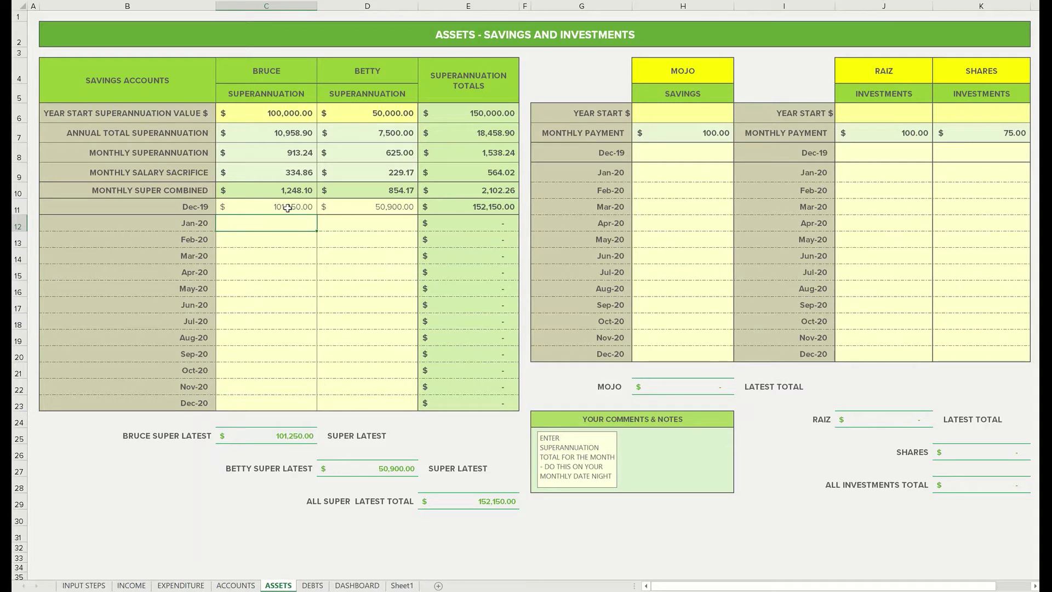
pyautogui.click(287, 207)
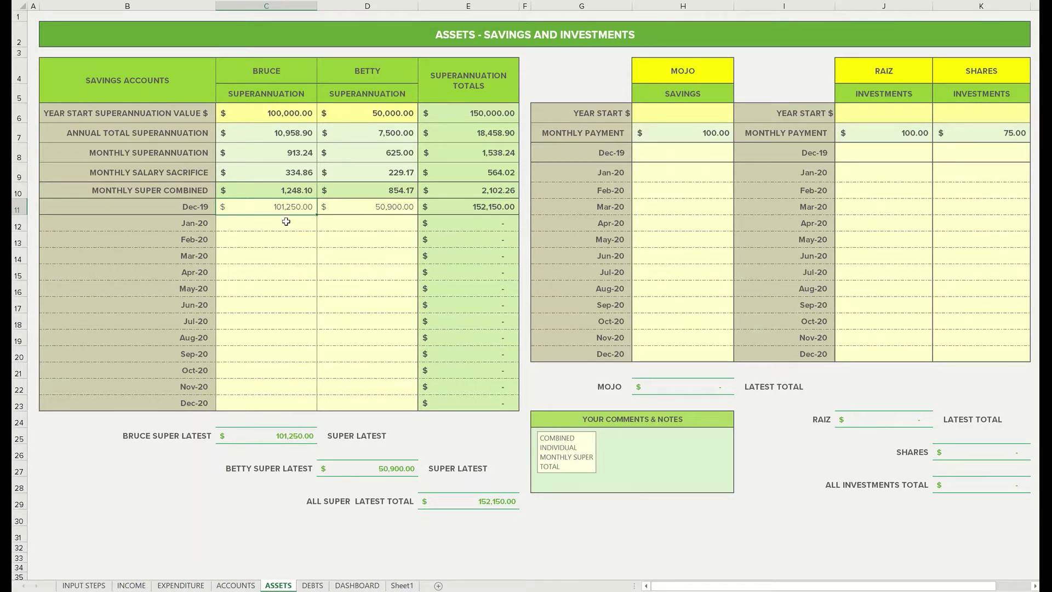
# - Enter the Jan-20 superannuation balances 102,400 in C12 and 52,000 in D12
pyautogui.click(286, 220)
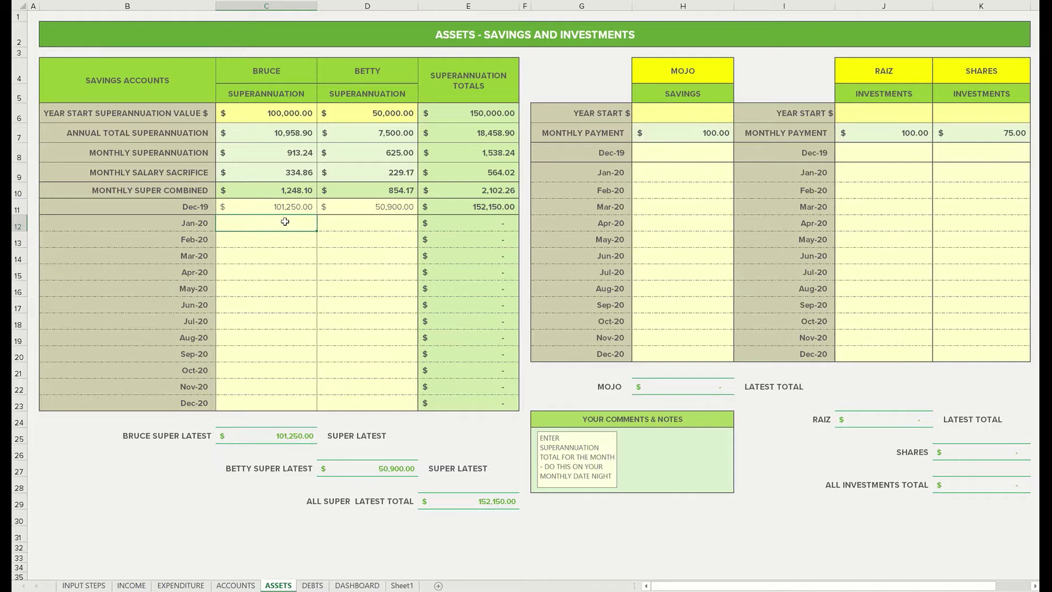
pyautogui.write('102')
pyautogui.write('400')
pyautogui.press('Tab')
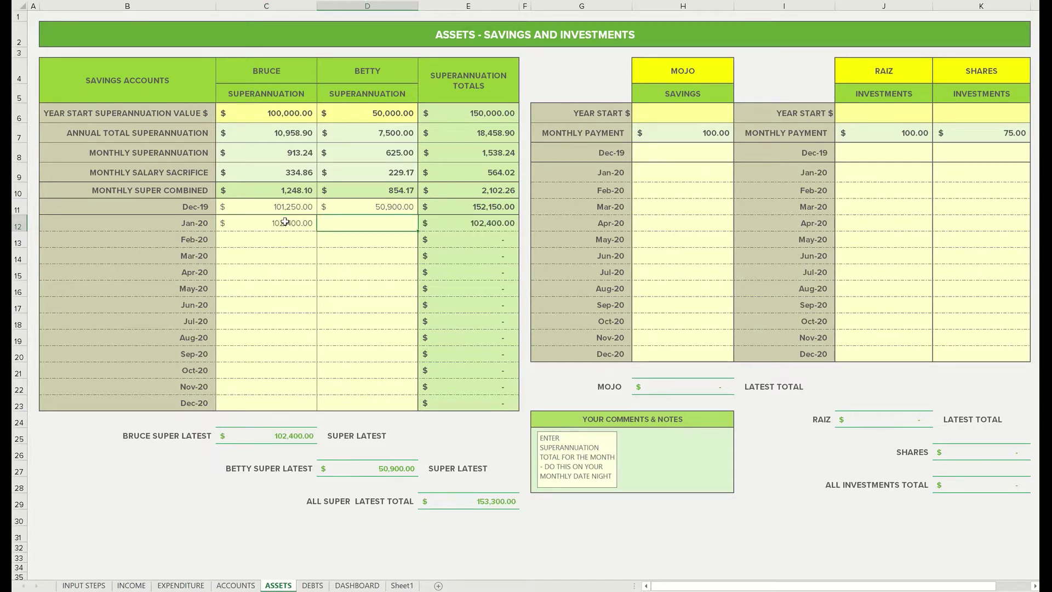
pyautogui.write('52000')
pyautogui.press('Return')
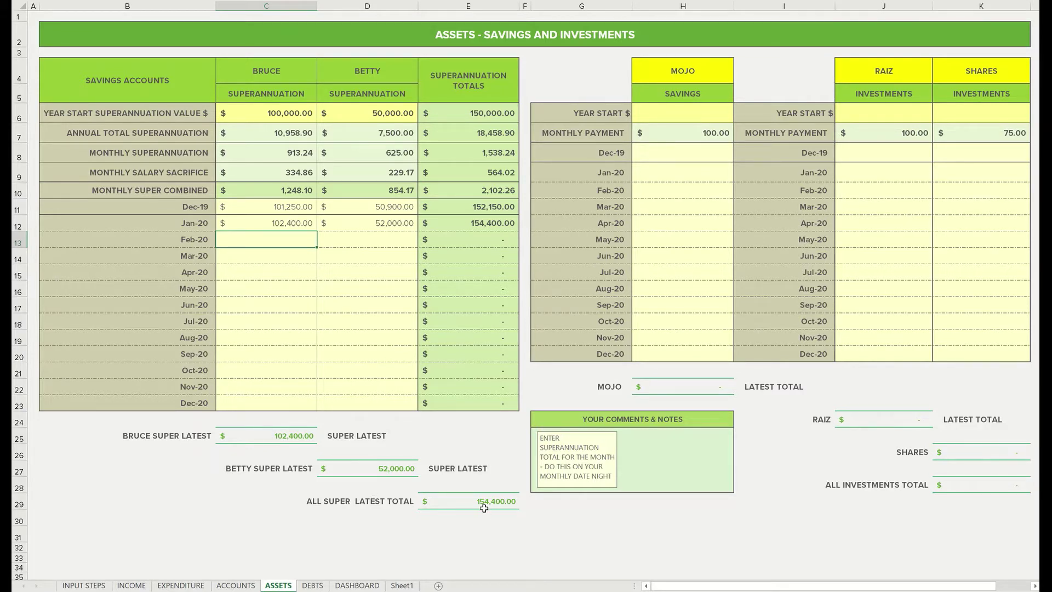
# - Check the dashboard's updated super figures, then return to the ASSETS sheet
pyautogui.click(359, 585)
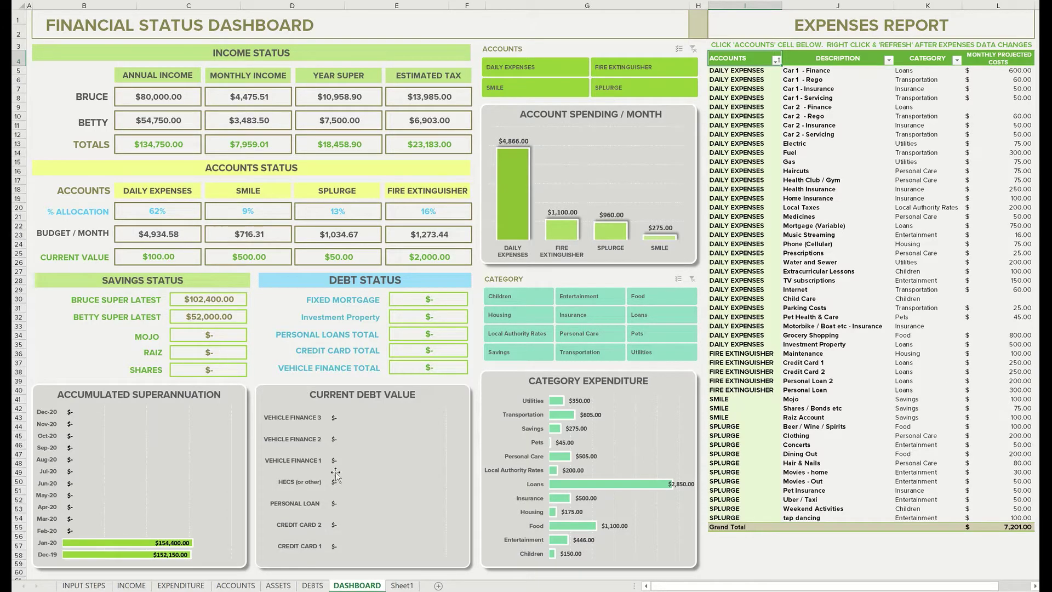
pyautogui.click(278, 585)
# - On ASSETS, rename the RAIZ heading to BONDS and type SHARES PORTFOLIO in K4
pyautogui.click(277, 585)
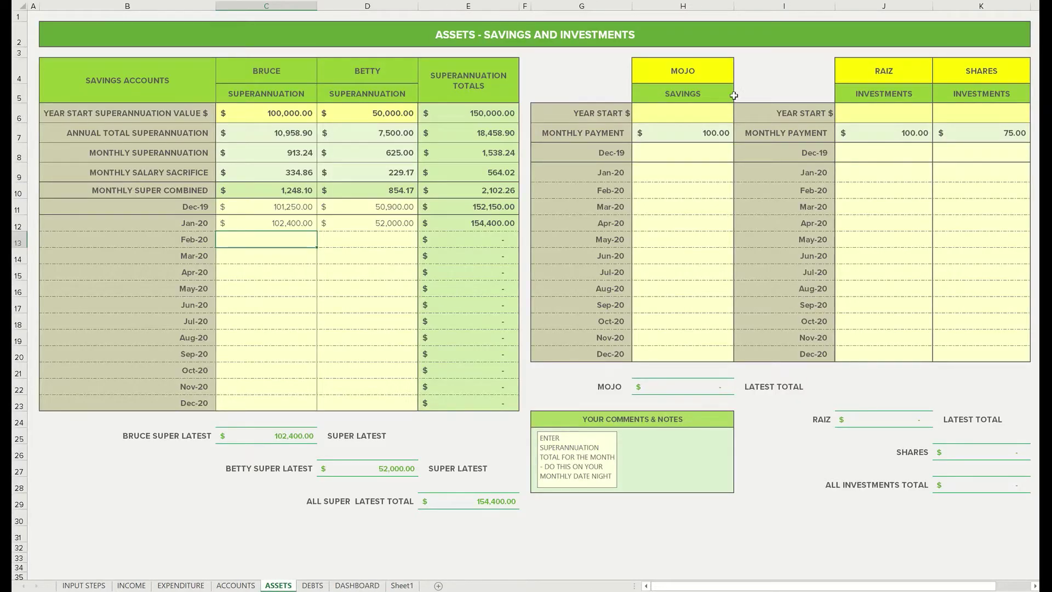
pyautogui.click(684, 71)
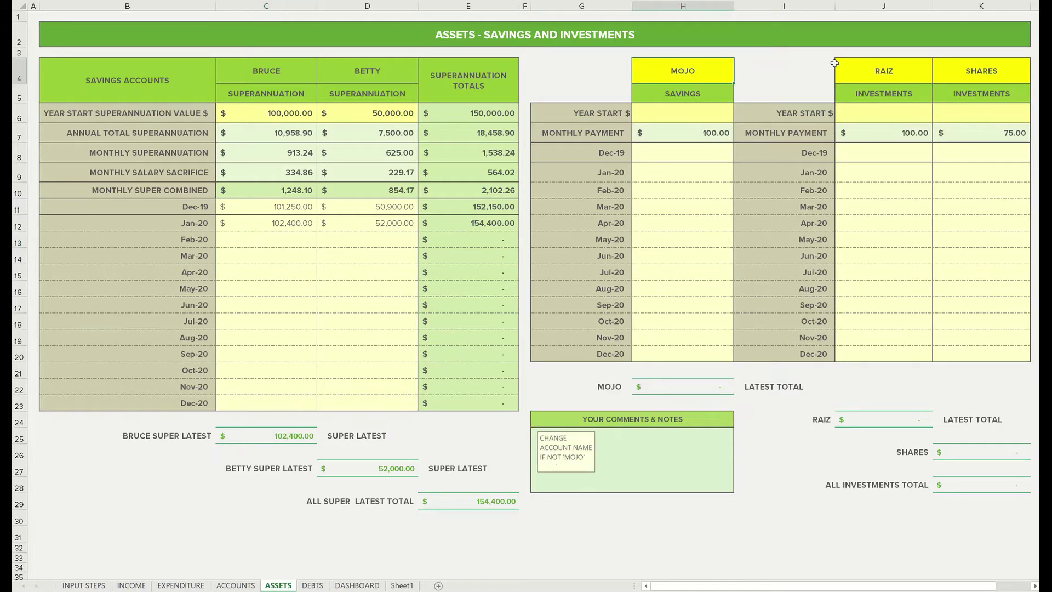
pyautogui.click(886, 69)
pyautogui.click(1000, 68)
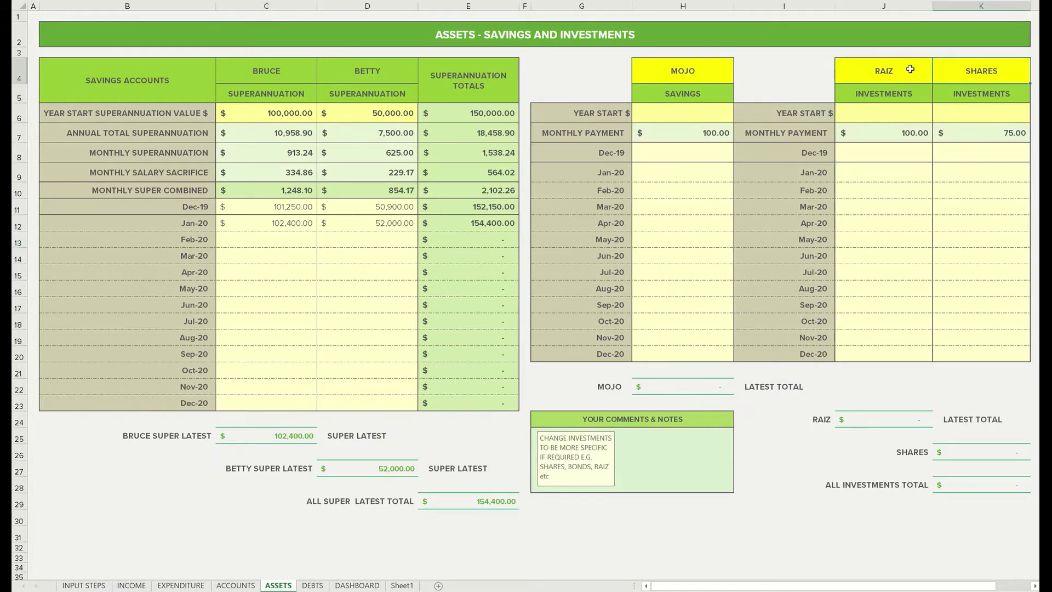
pyautogui.click(711, 73)
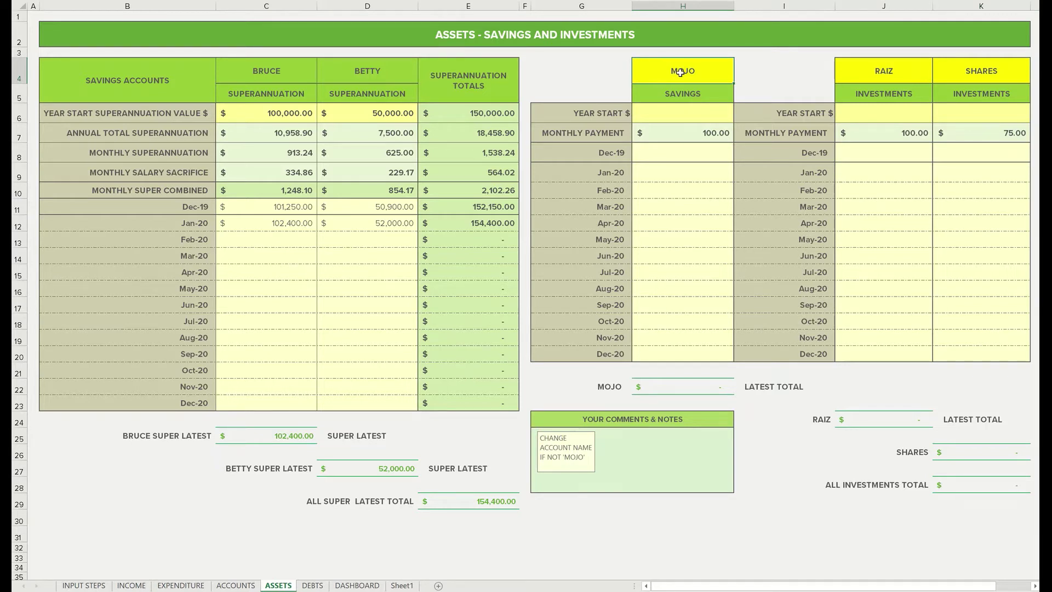
pyautogui.click(868, 70)
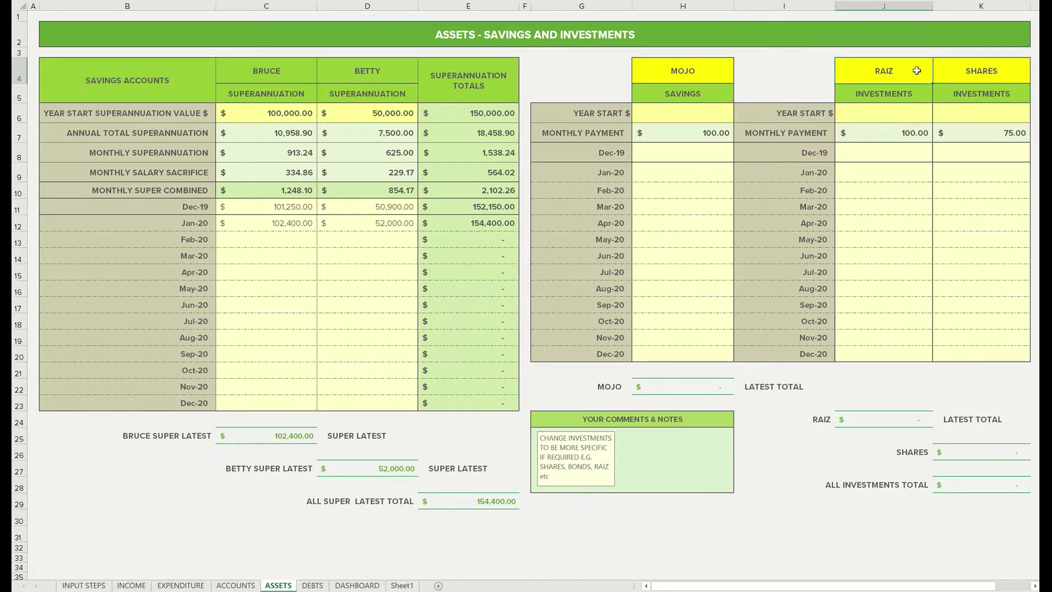
pyautogui.write('BONDS')
pyautogui.press('Tab')
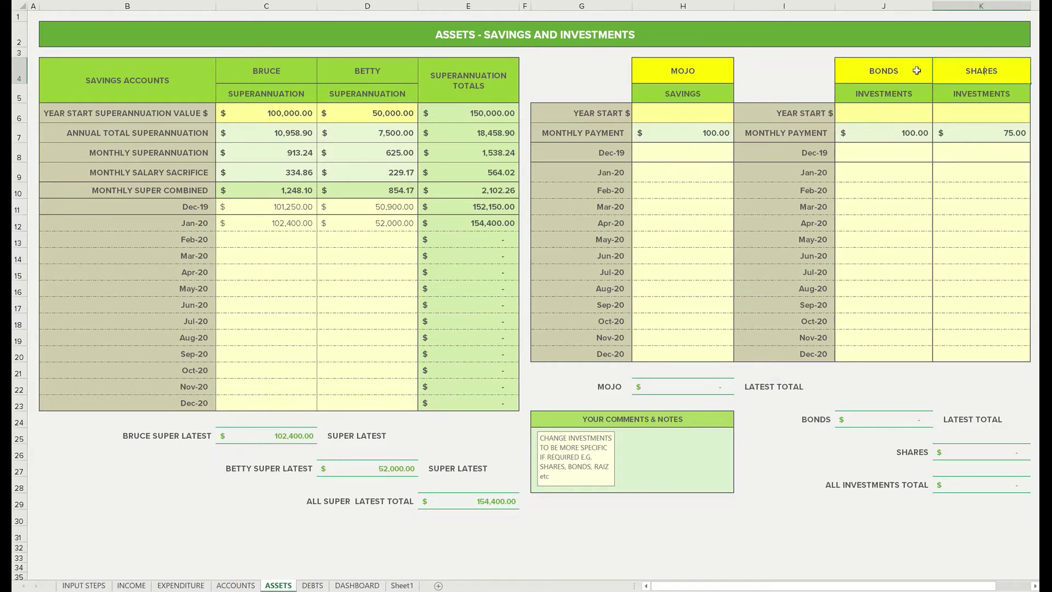
pyautogui.write('SHARES PORTFOLIO')
pyautogui.press('Return')
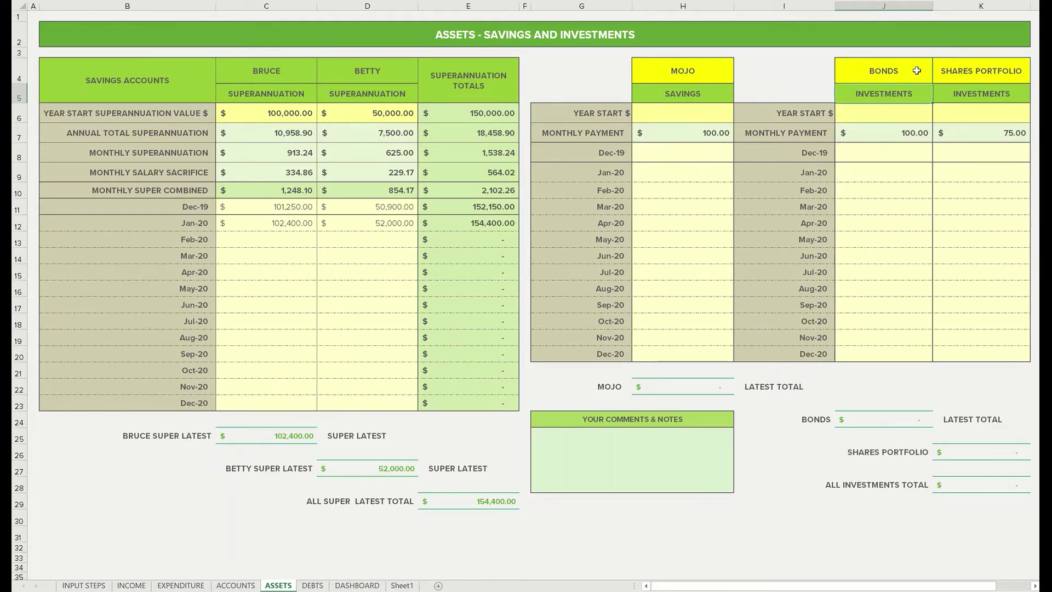
pyautogui.click(342, 585)
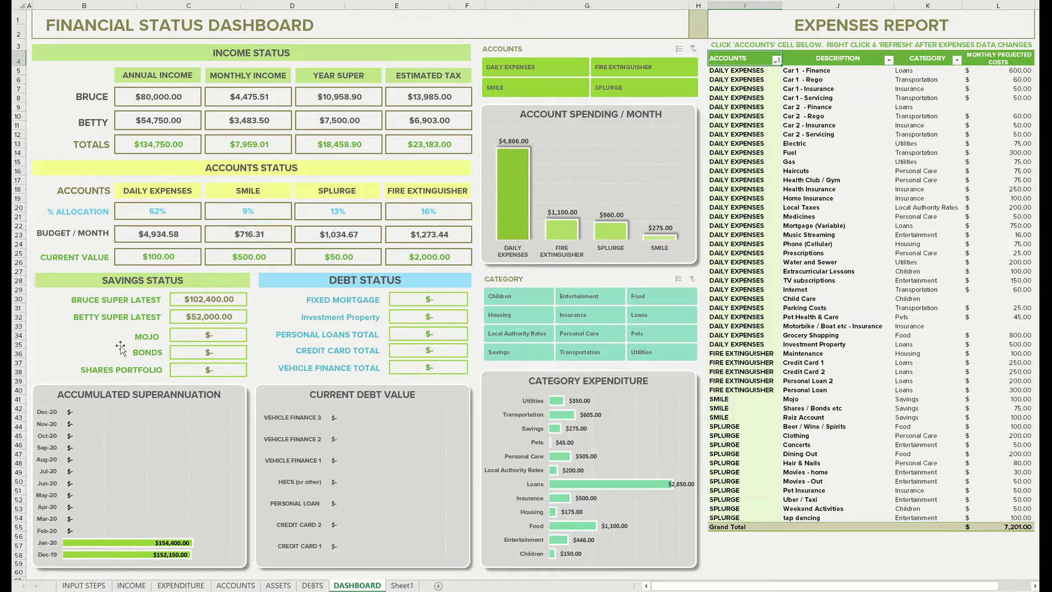
pyautogui.click(278, 585)
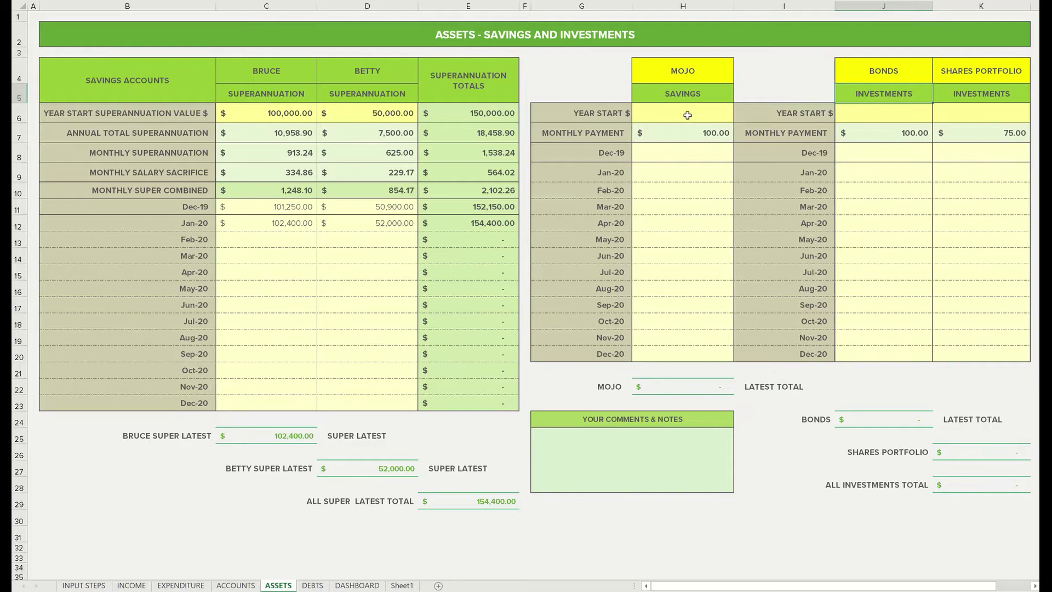
# - Enter Mojo savings 2,000 in H6, then 2,100, 2,200 and 1,500 in H8:H10
pyautogui.click(686, 114)
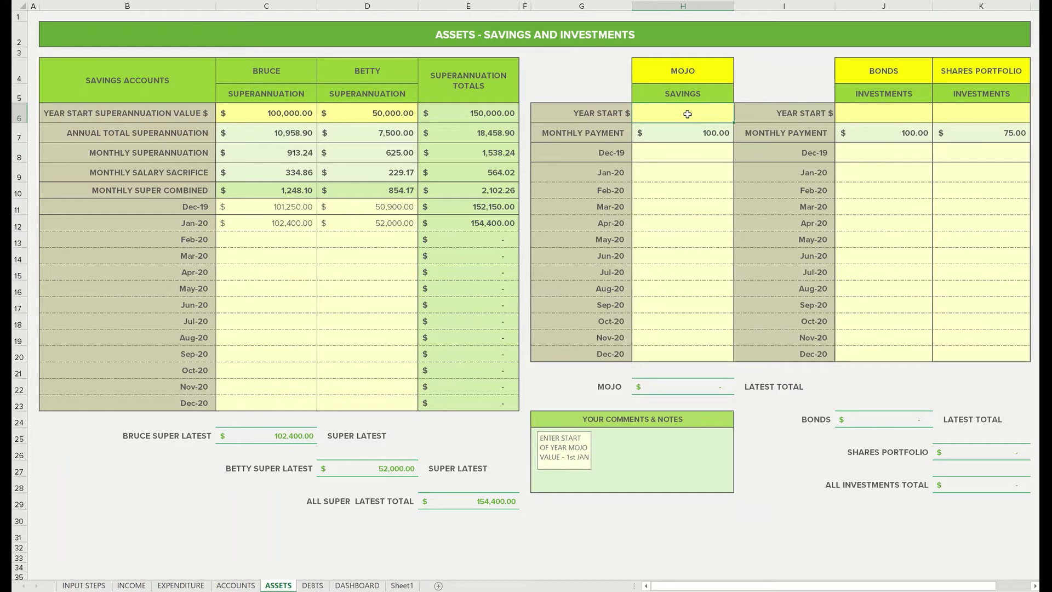
pyautogui.write('2000')
pyautogui.press('Return')
pyautogui.press('Return')
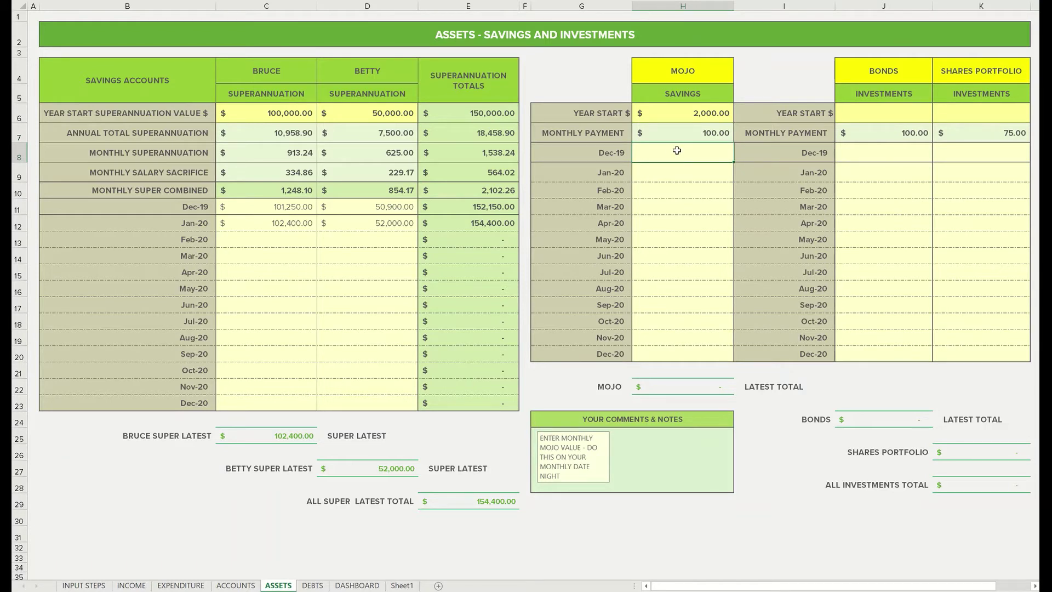
pyautogui.write('2,1')
pyautogui.write('00')
pyautogui.press('Return')
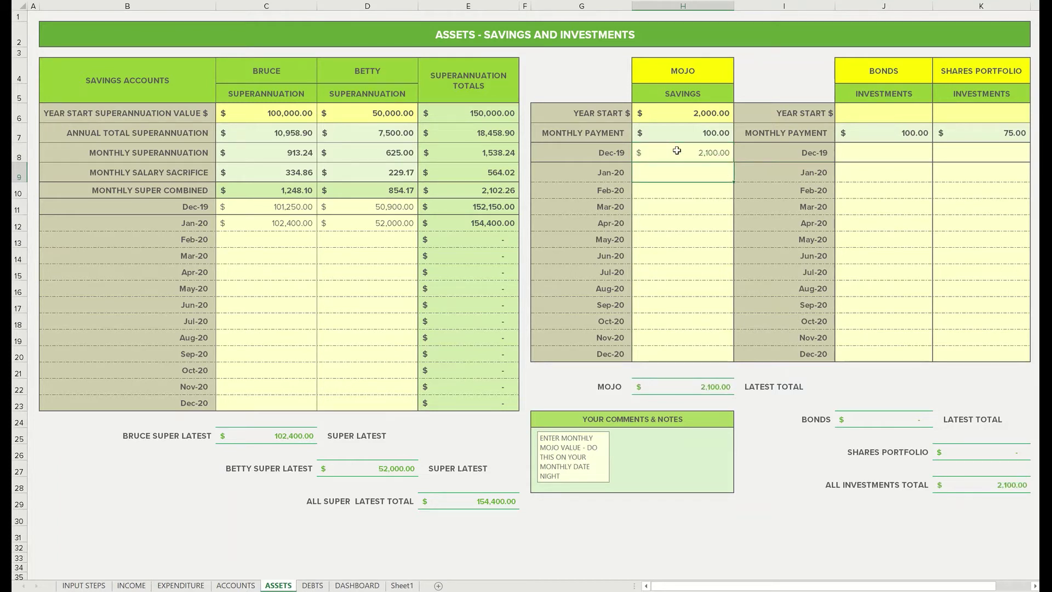
pyautogui.write('2200')
pyautogui.press('Return')
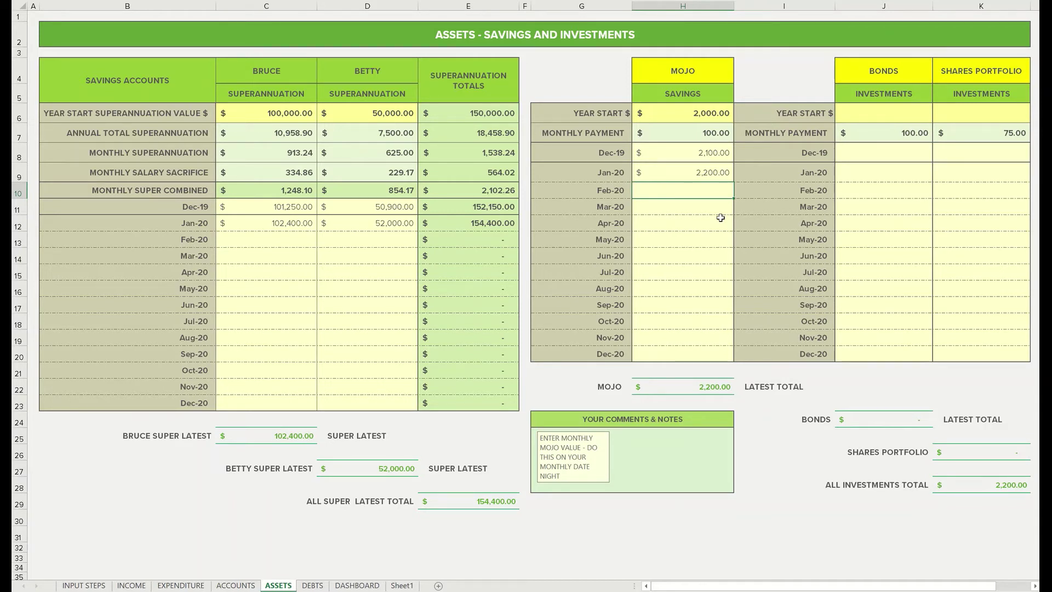
pyautogui.write('1,5')
pyautogui.write('00')
pyautogui.press('Return')
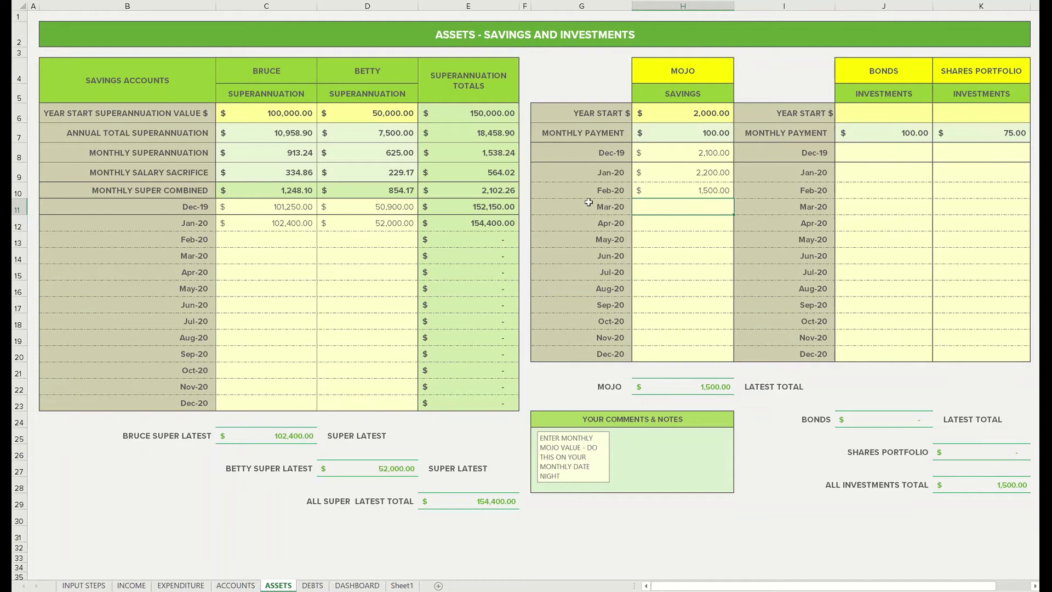
# - Check the dashboard's Mojo figure, then clear the Feb-20 Mojo value in H10
pyautogui.click(357, 586)
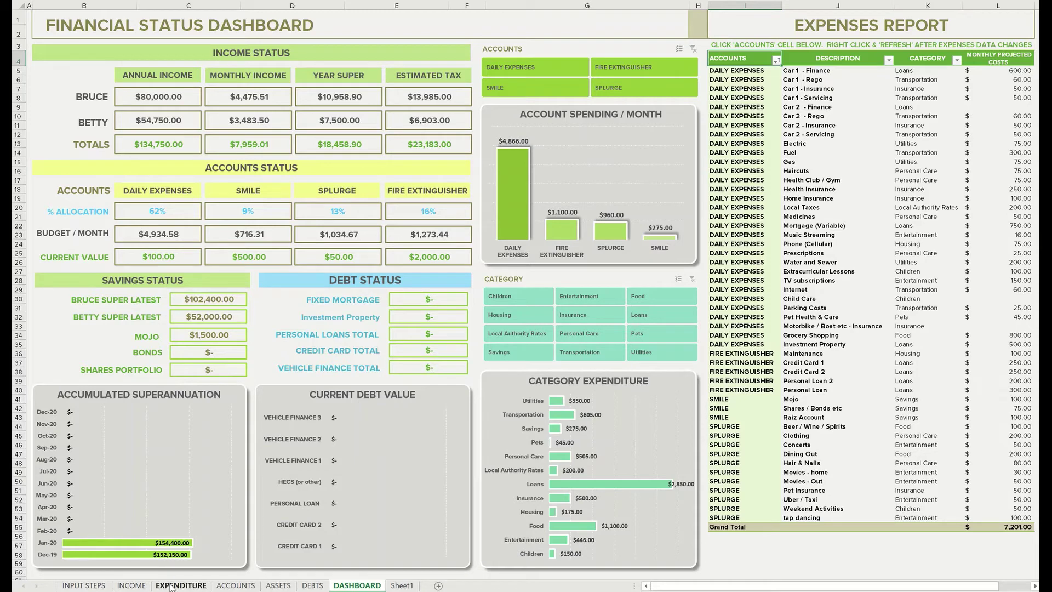
pyautogui.click(279, 585)
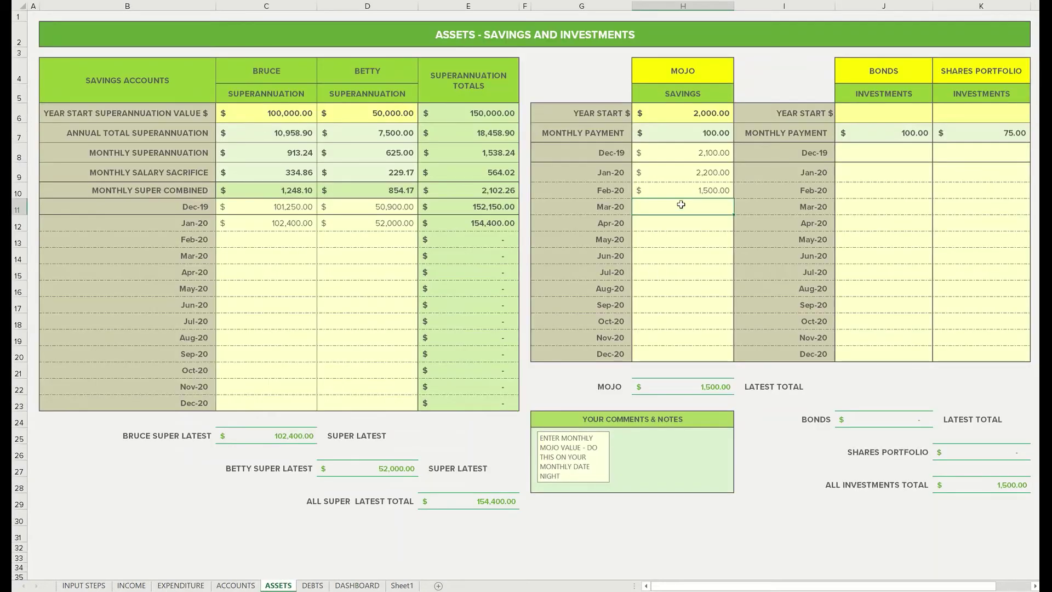
pyautogui.click(682, 186)
pyautogui.press('Delete')
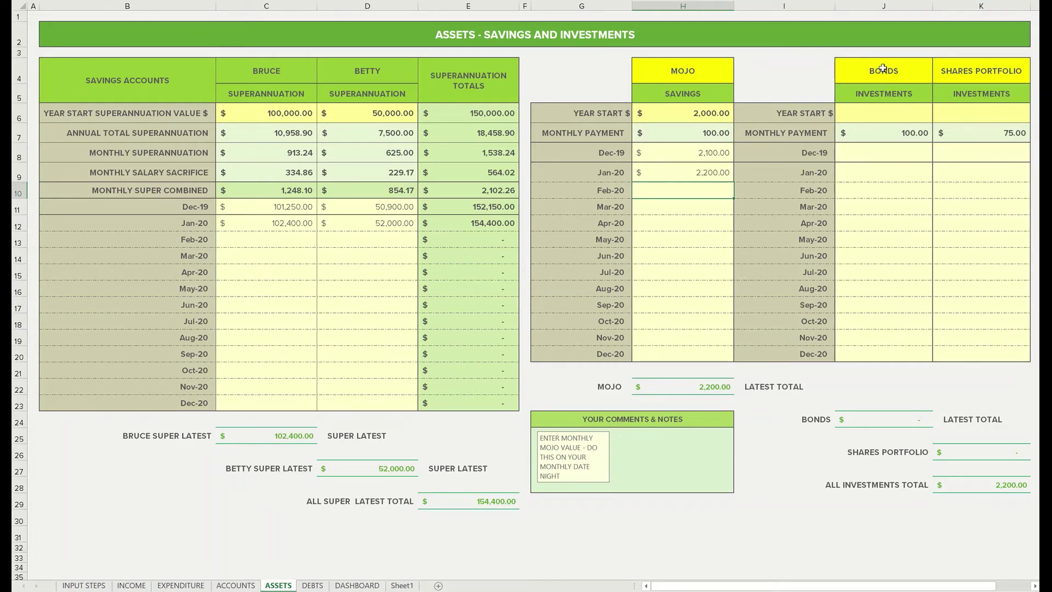
# - Set the Bonds year-start value in J6 to 3,500
pyautogui.click(874, 113)
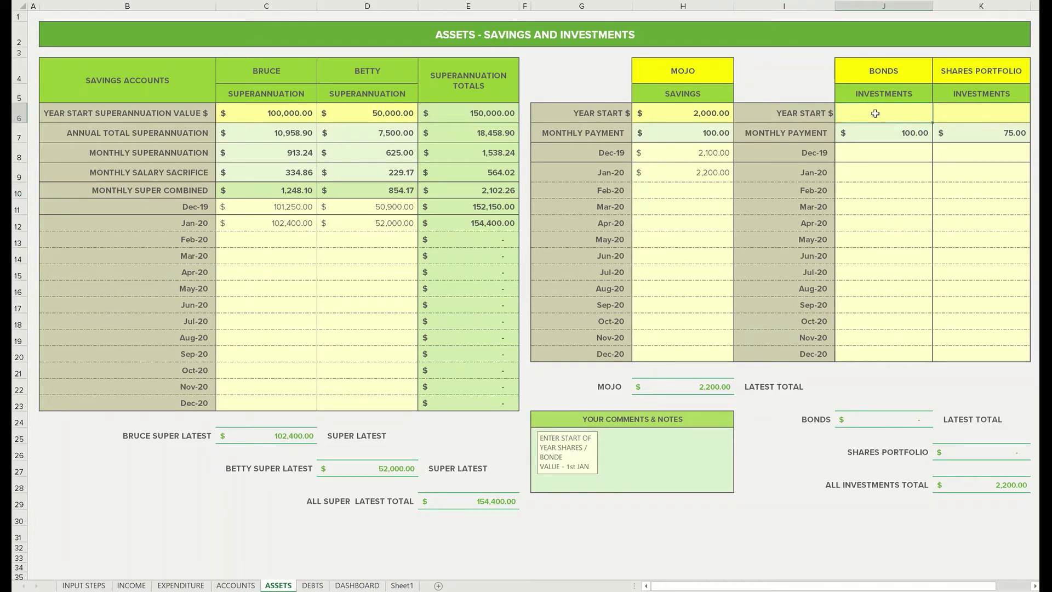
pyautogui.write('1500')
pyautogui.press('Return')
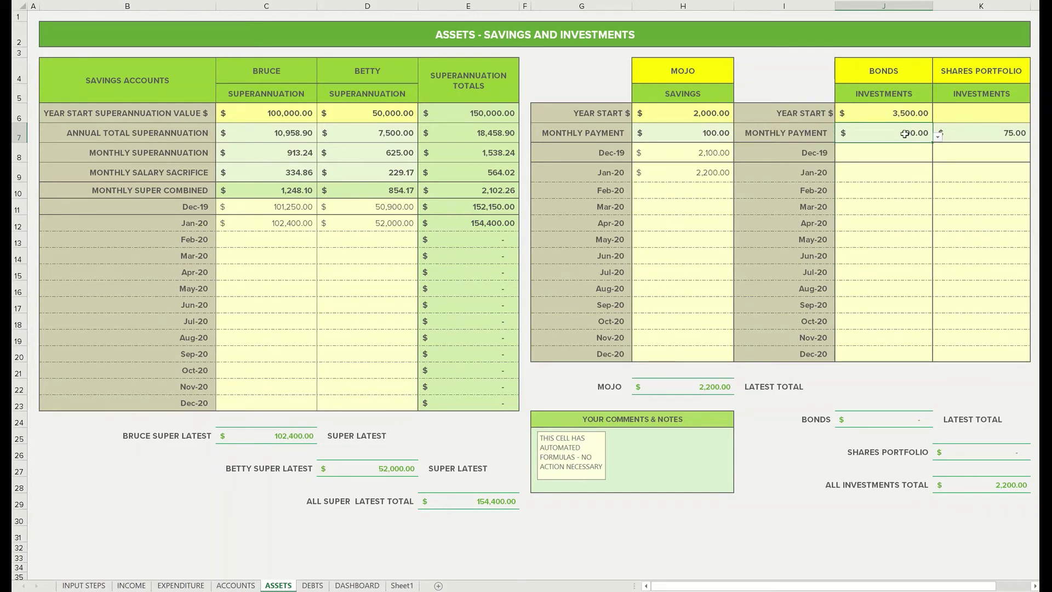
# - Try 300 as the Bonds monthly payment, then cancel the validation error to keep 100
pyautogui.write('300')
pyautogui.press('Return')
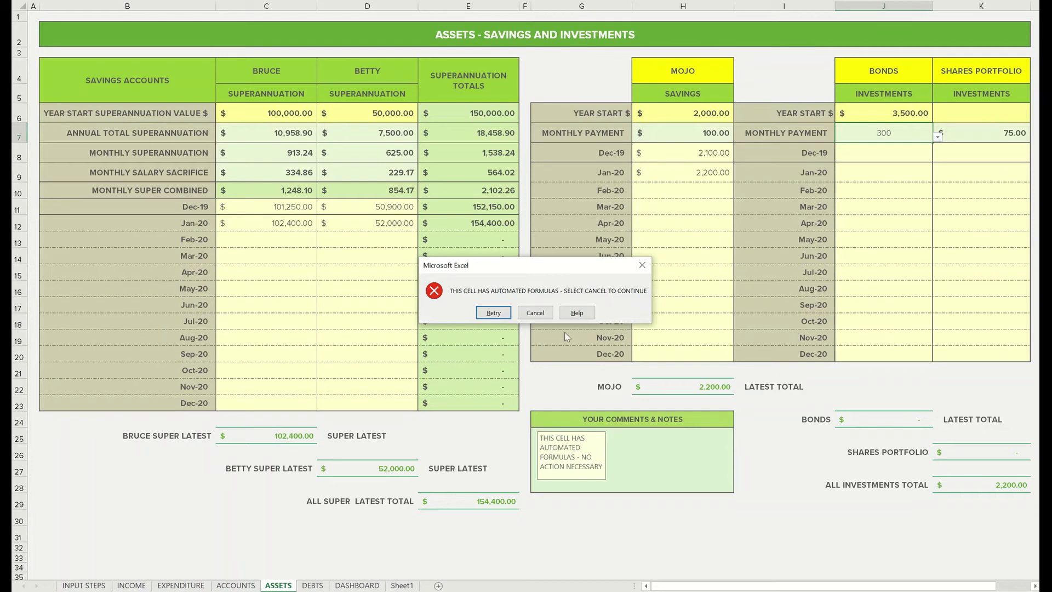
pyautogui.click(535, 313)
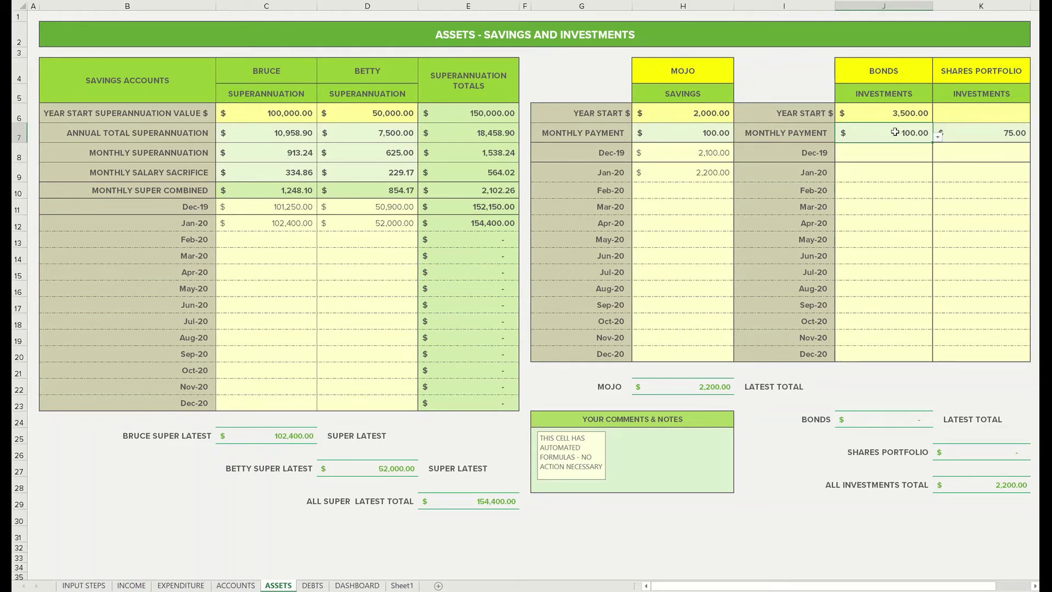
# - Enter Bonds values 3,600 for Dec-19 and 3,700 for Jan-20, starting in cell J8
pyautogui.click(885, 158)
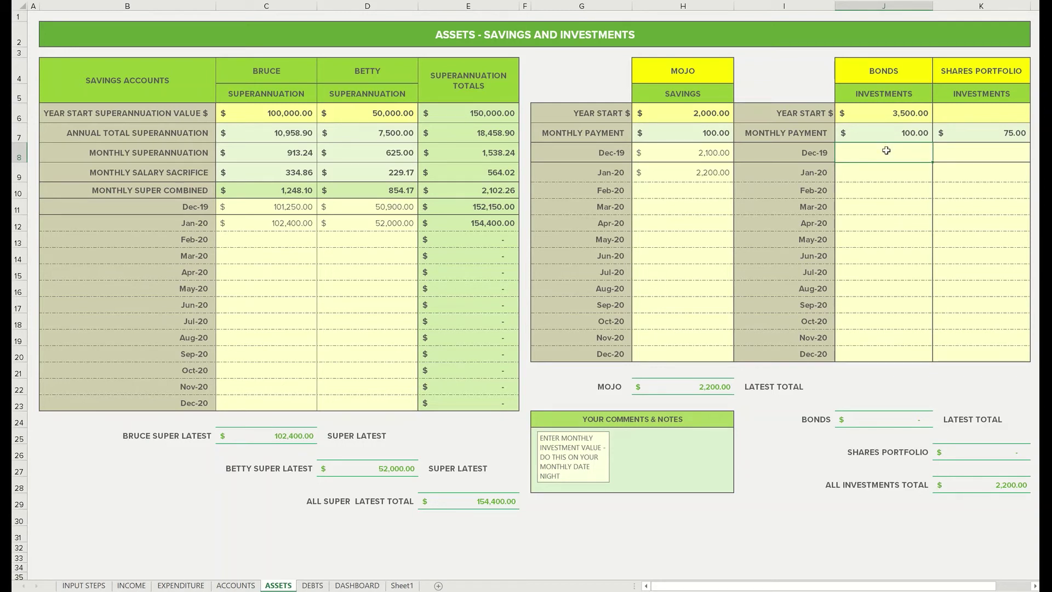
pyautogui.write('3600')
pyautogui.press('Return')
pyautogui.write('3700')
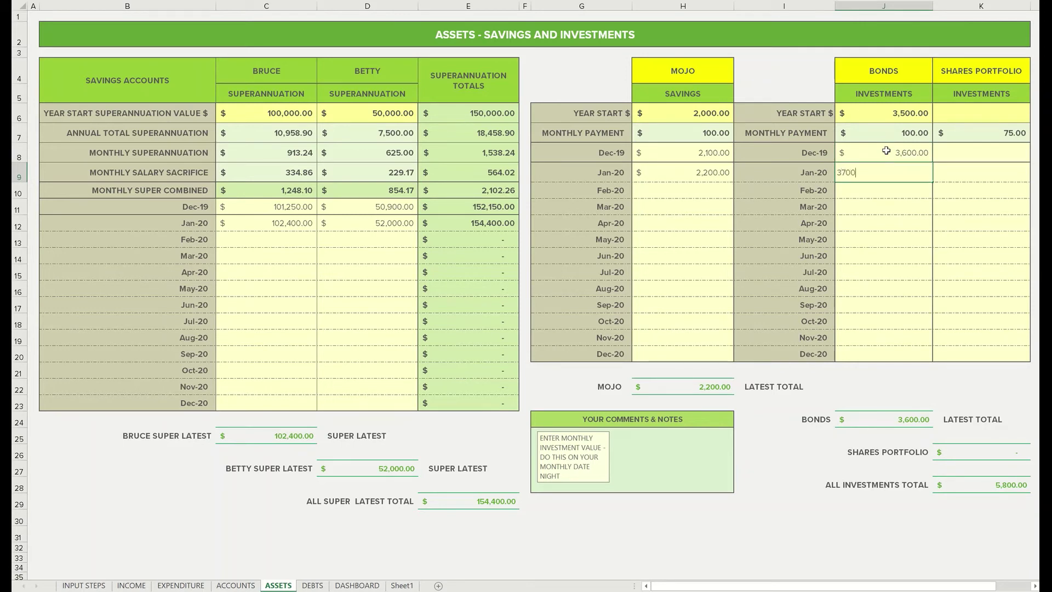
pyautogui.press('Return')
pyautogui.click(965, 116)
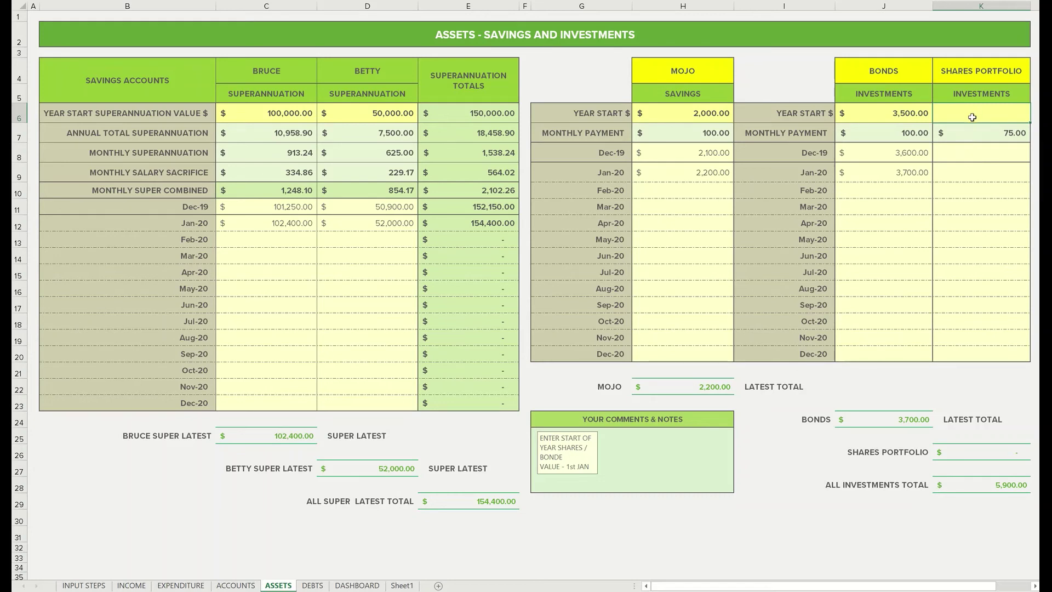
# - Enter 5000 as the Shares Portfolio year start in K6, then 5,100 and 5,200 from K8 down
pyautogui.write('5000')
pyautogui.press('Return')
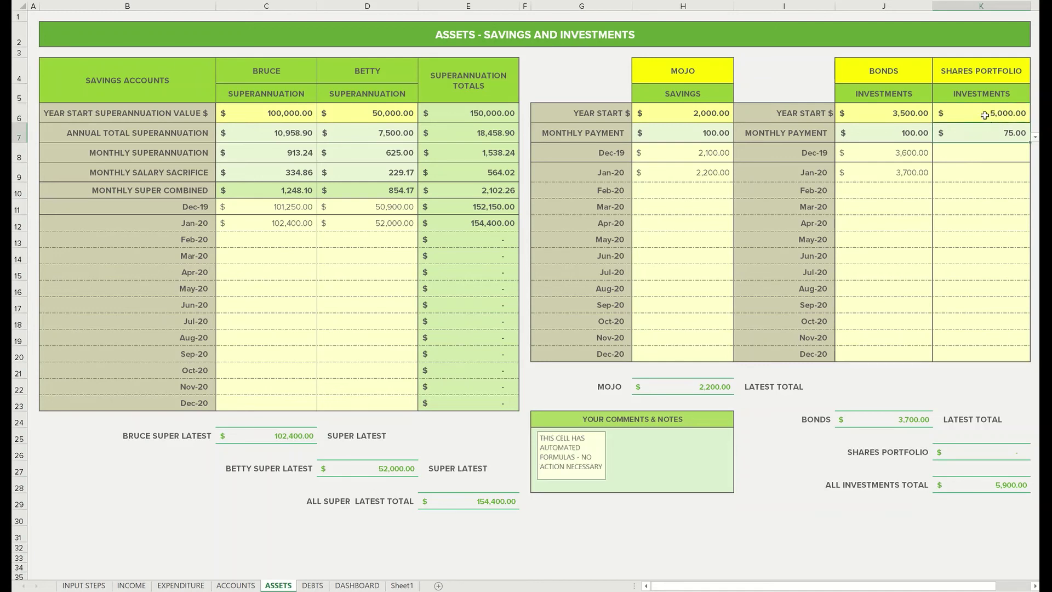
pyautogui.click(981, 153)
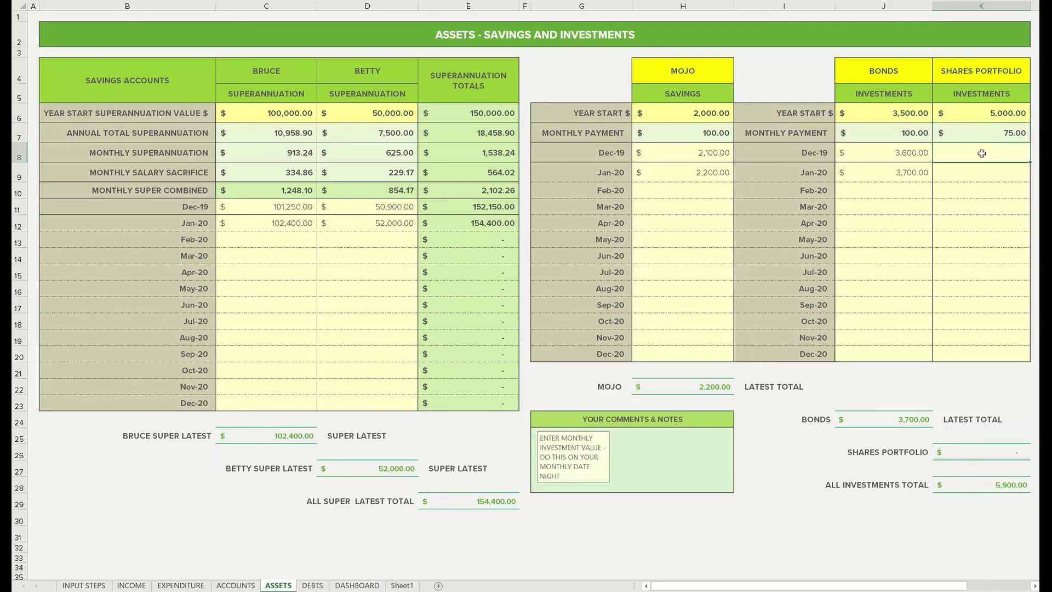
pyautogui.write('5,1')
pyautogui.write('00')
pyautogui.press('Return')
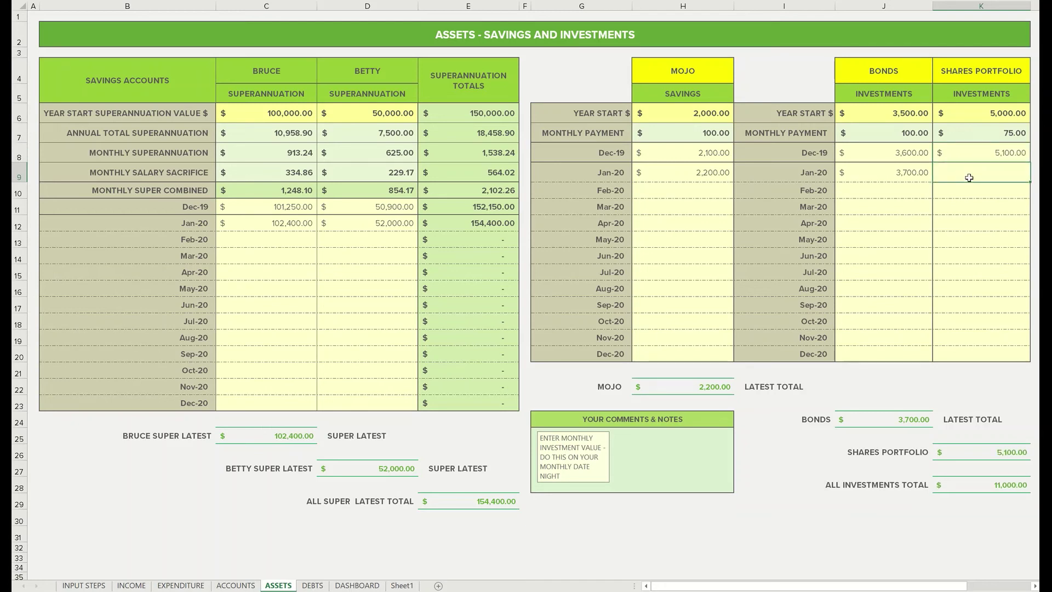
pyautogui.write('5,')
pyautogui.write('200')
pyautogui.press('Return')
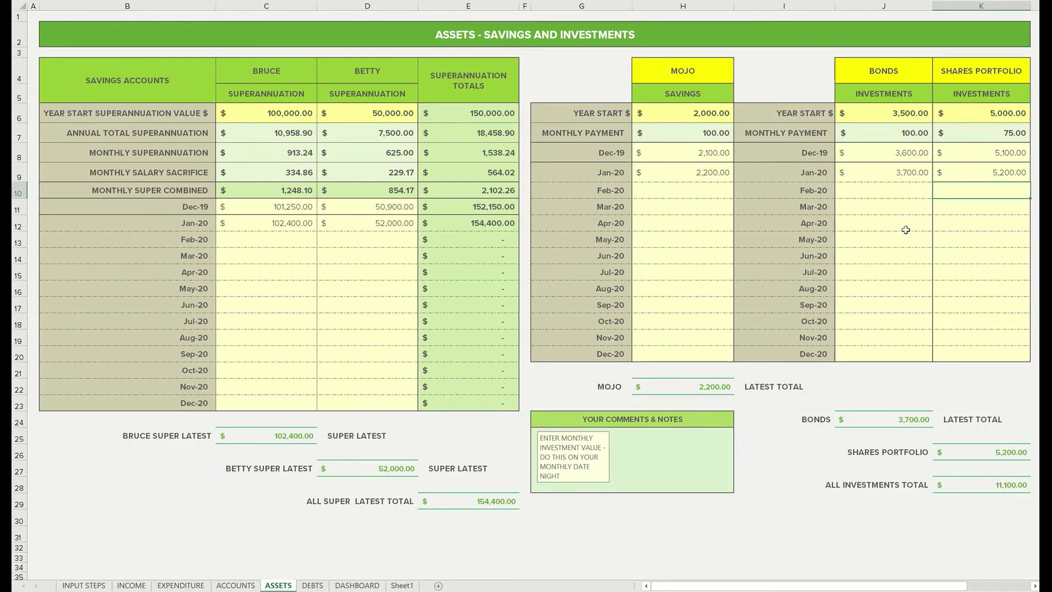
# - Switch to the DASHBOARD sheet to review the Savings Status panel totals
pyautogui.click(357, 586)
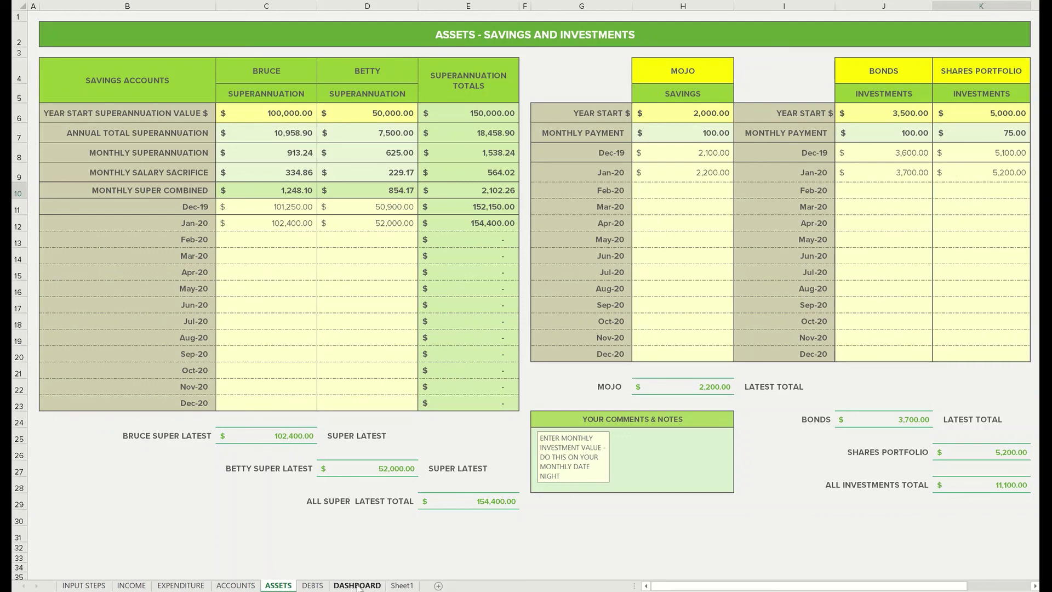